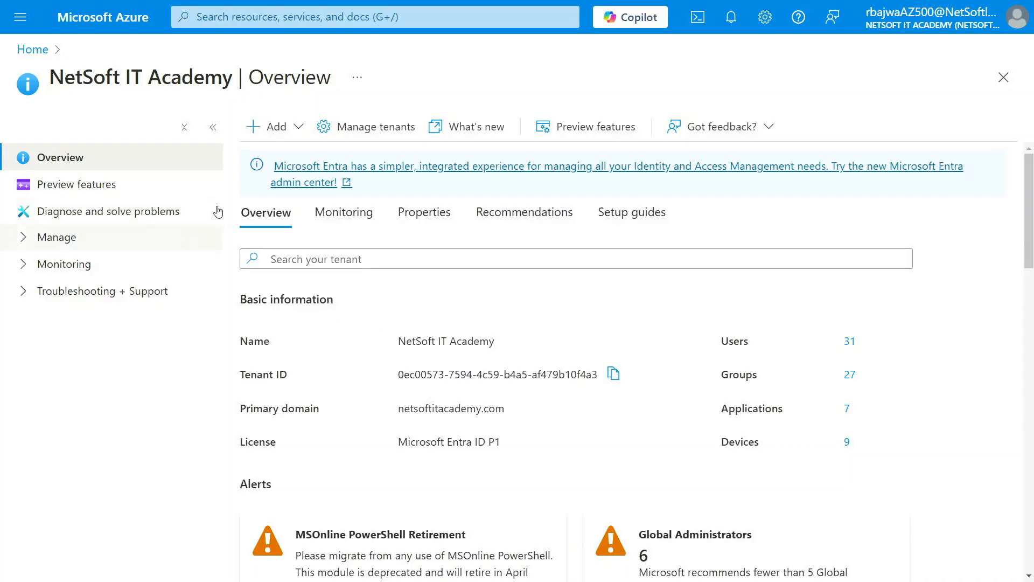
Start creating a new tenant of type Microsoft Entra ID from the tenant management page and proceed to its directory details.
left_click(360, 132)
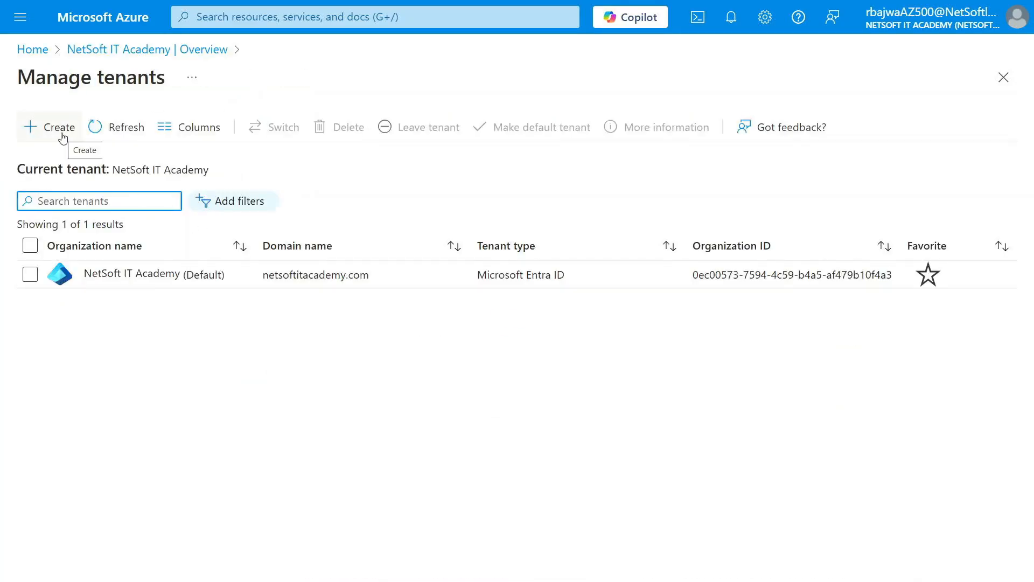
left_click(129, 53)
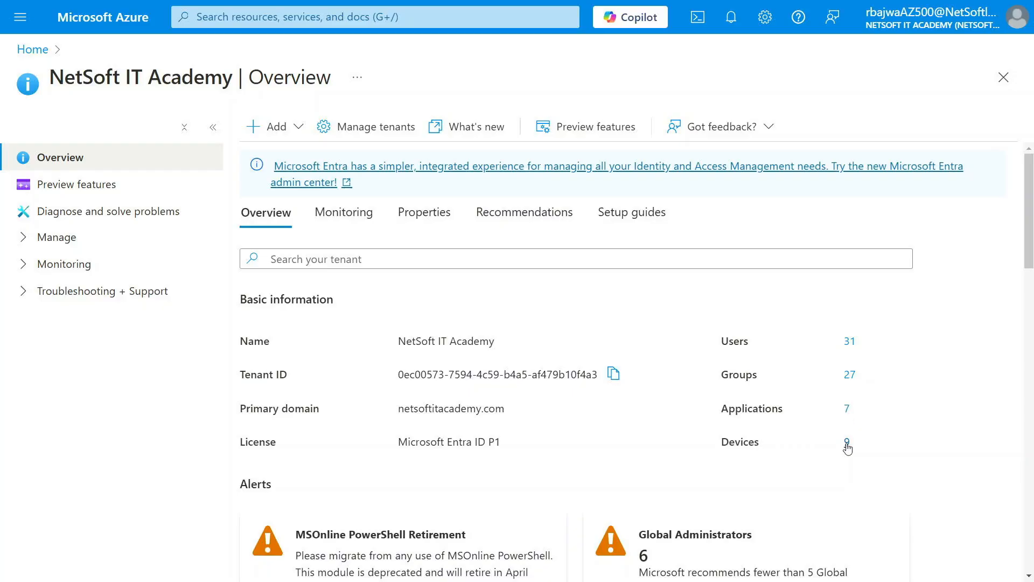
left_click(362, 134)
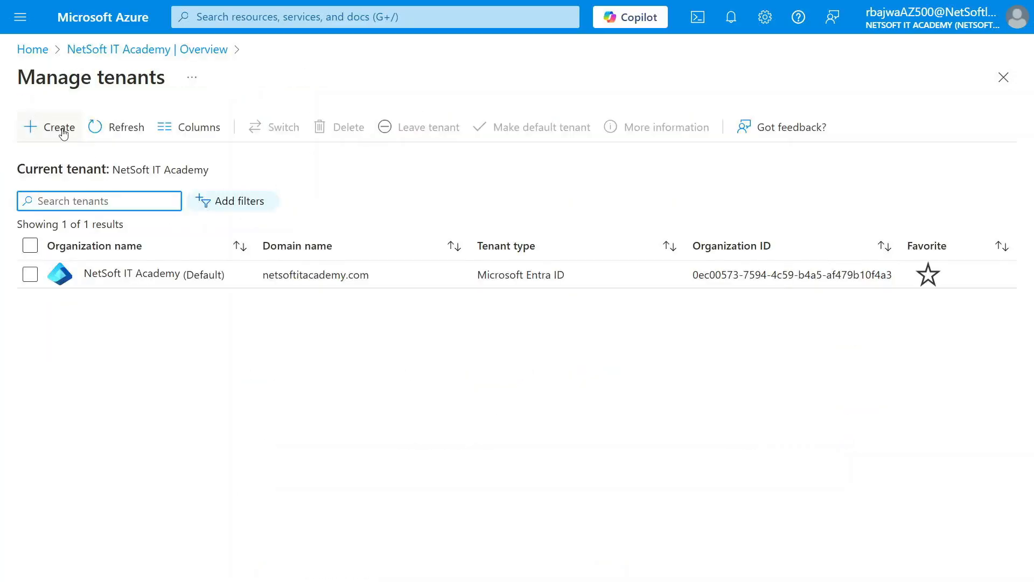
left_click(63, 130)
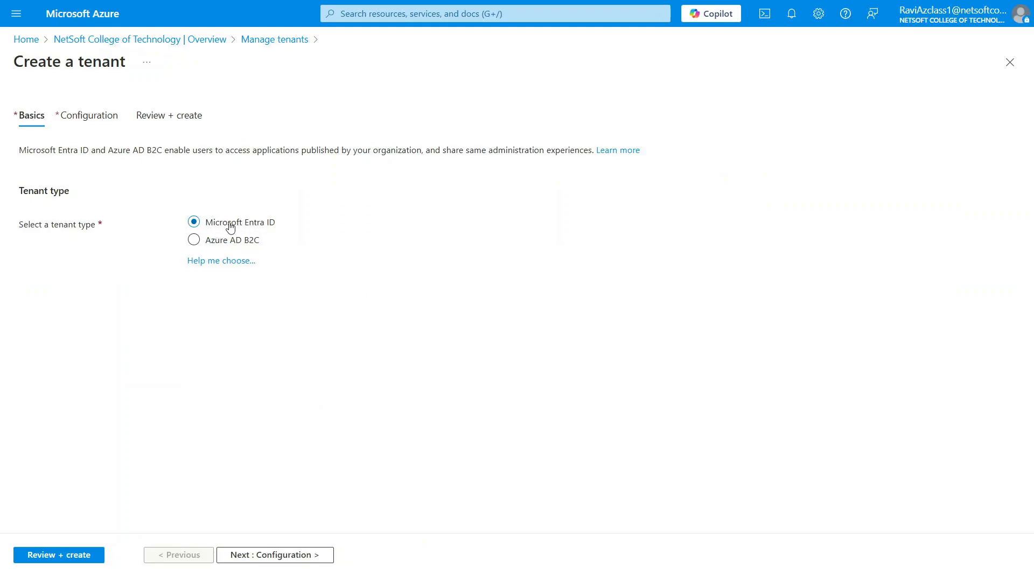
left_click(261, 559)
left_click(237, 205)
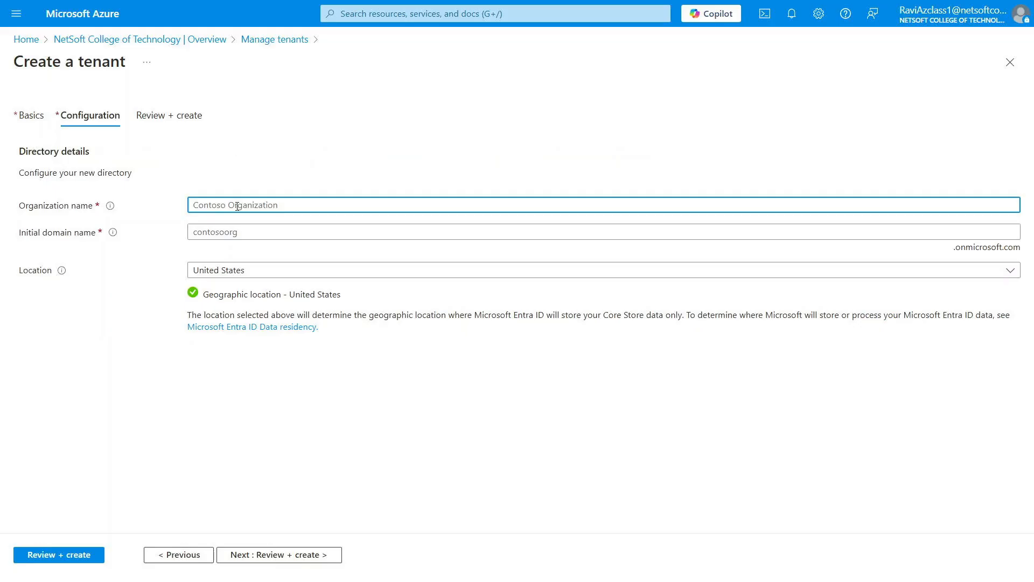
type("RSBDEMO")
key("BackSpace")
key("BackSpace")
key("BackSpace")
key("BackSpace")
key("BackSpace")
key("BackSpace")
key("BackSpace")
Enter NITADEMO as the organization name and try NITA.COM as the initial domain name.
type("NI")
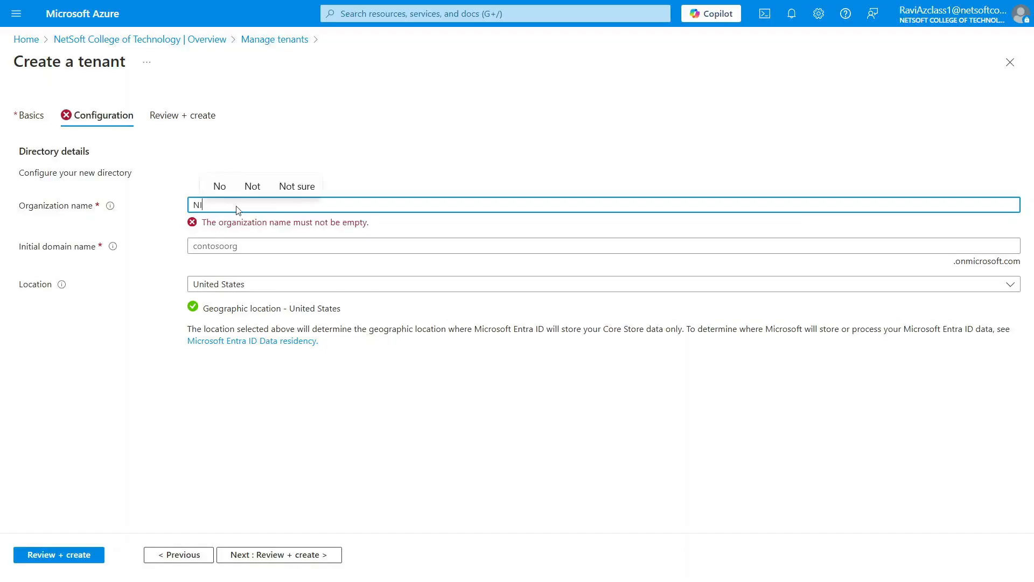
type("TADEMO")
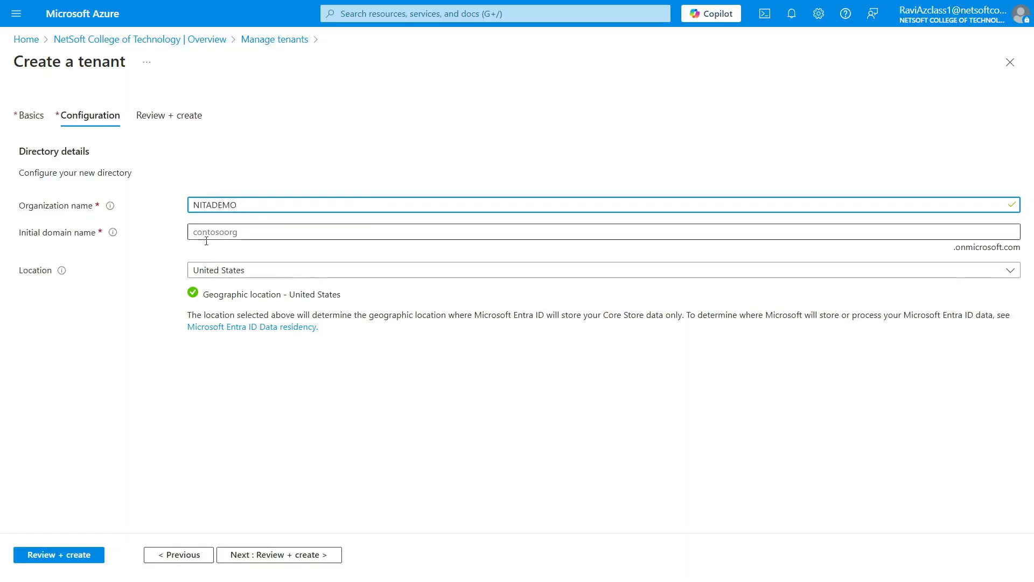
left_click(232, 233)
type("N")
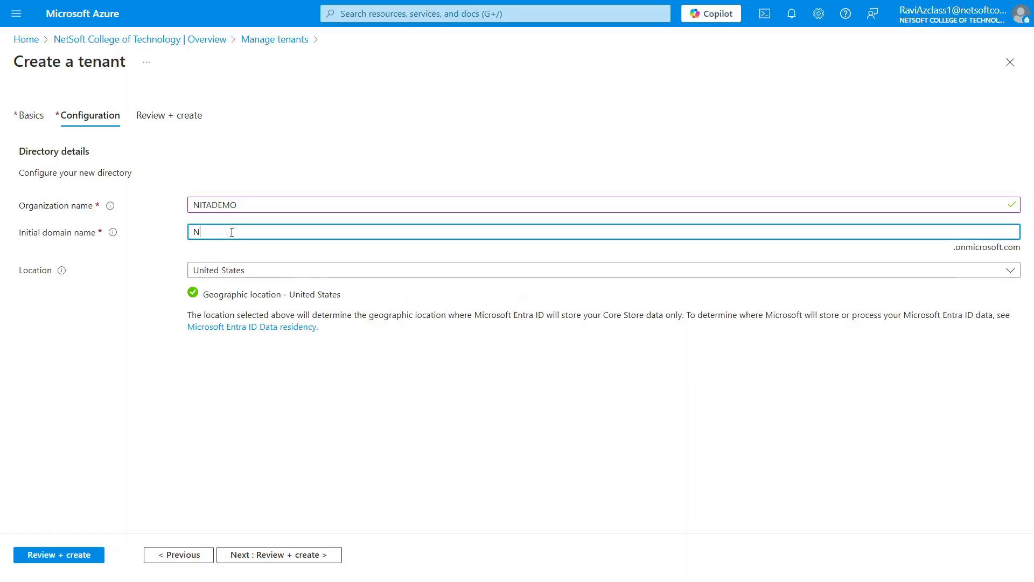
type("ITA.COM")
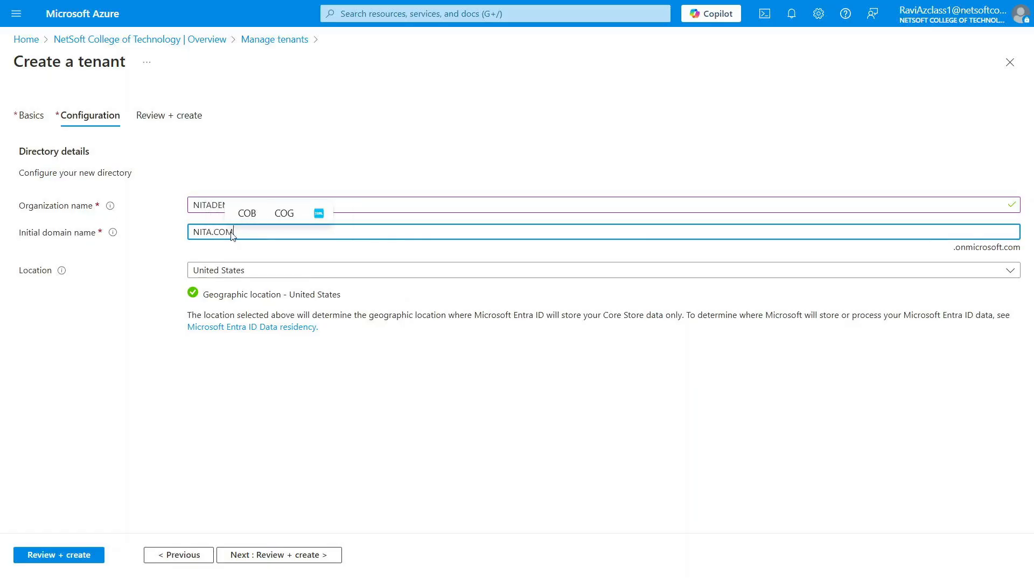
Set the new tenant's location to Canada.
left_click(258, 271)
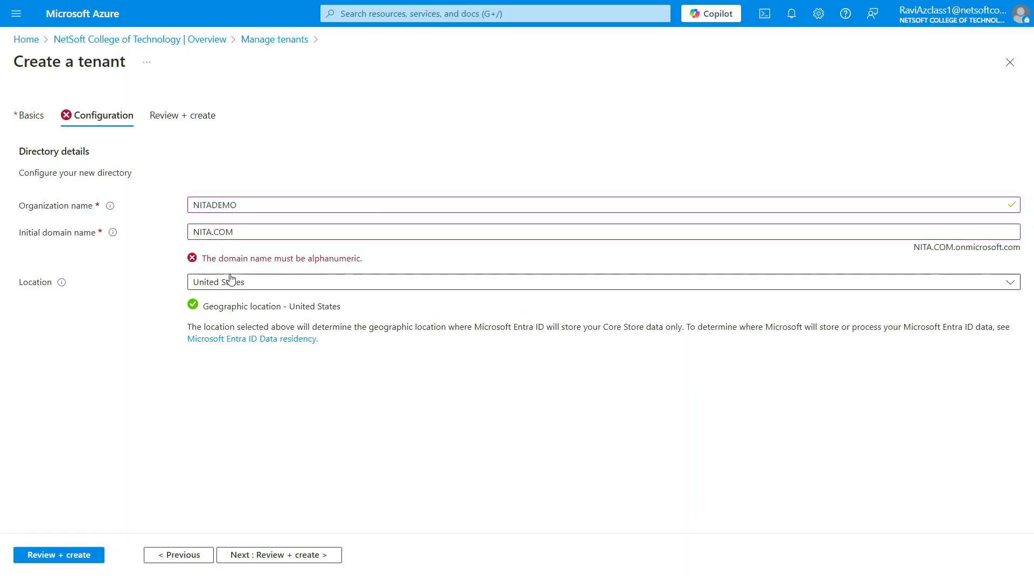
type("can")
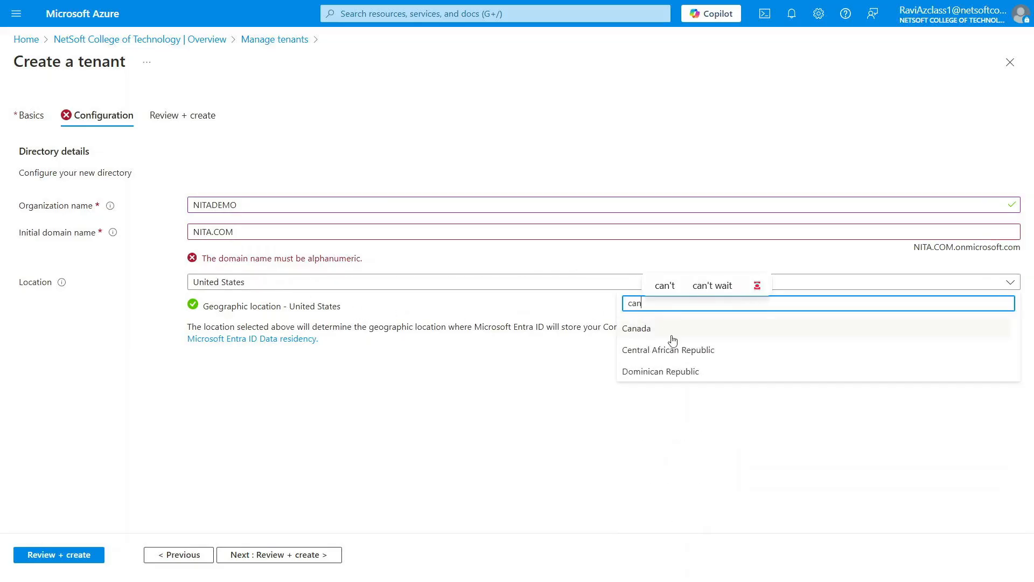
left_click(672, 337)
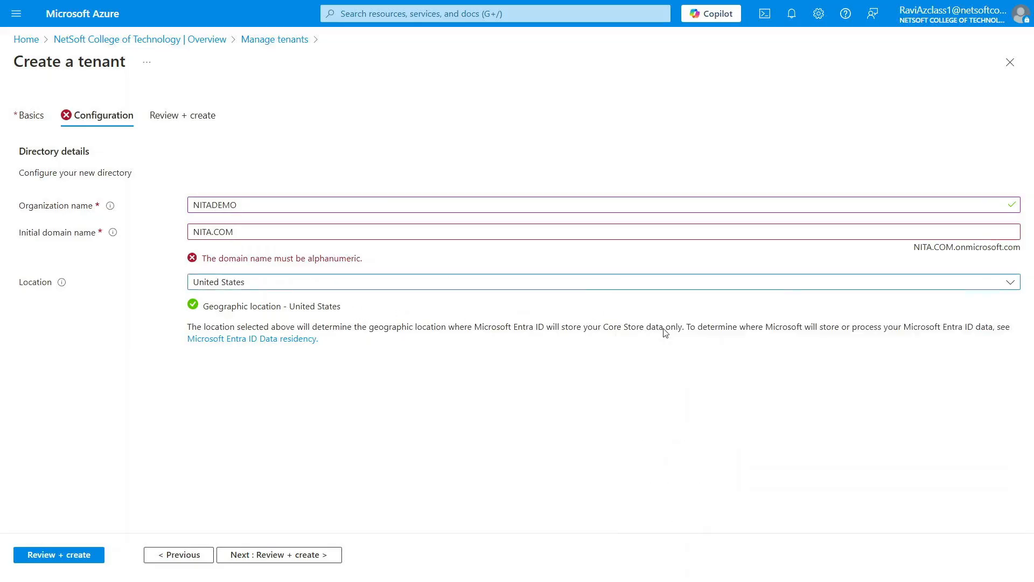
Try shortening the initial domain name to NITA.
left_click(243, 233)
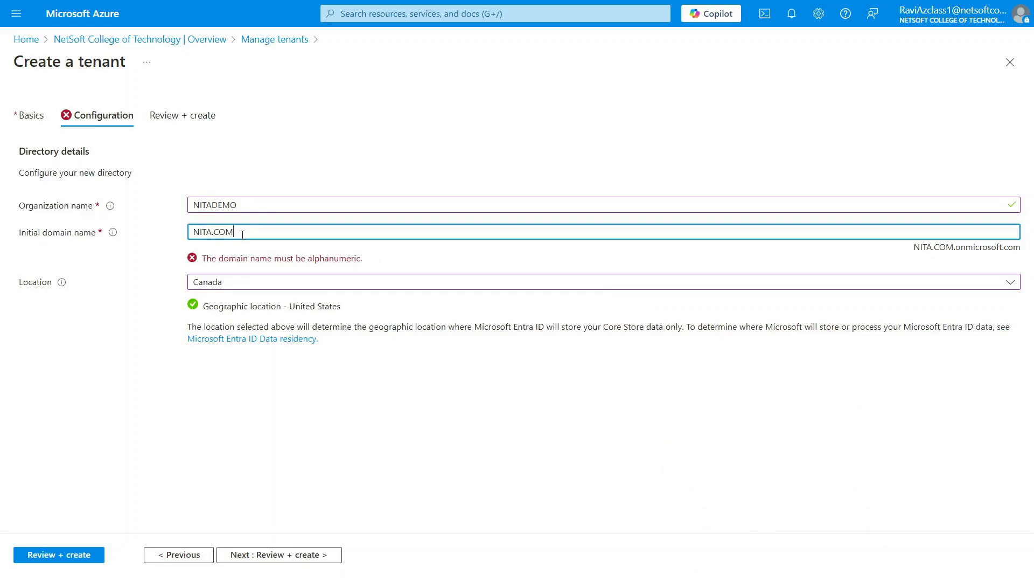
key("BackSpace")
key("BackSpace")
left_click(283, 461)
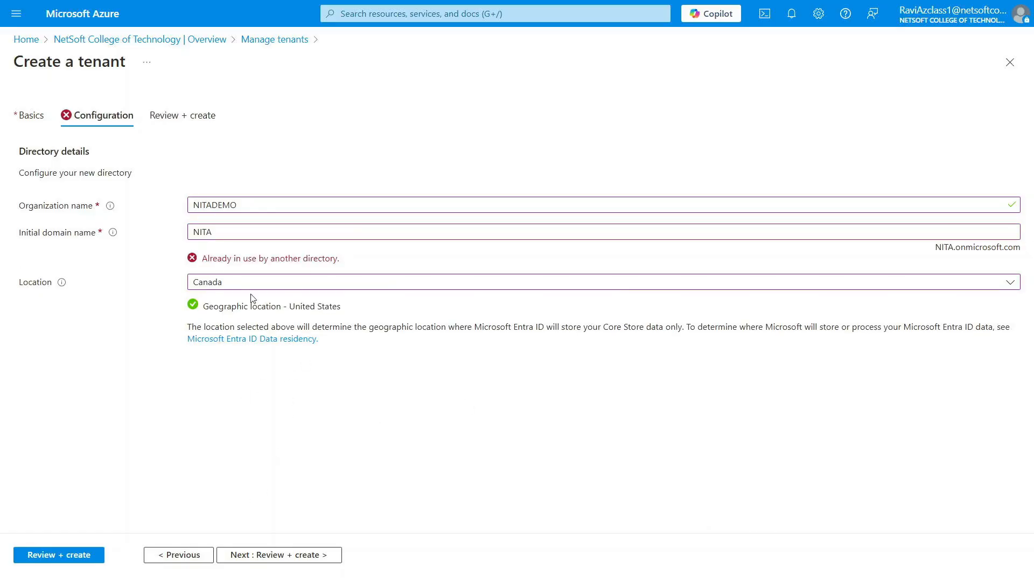
Set the initial domain name to DEMONITA and proceed to the review of the tenant's settings.
left_click_drag(217, 233, 180, 235)
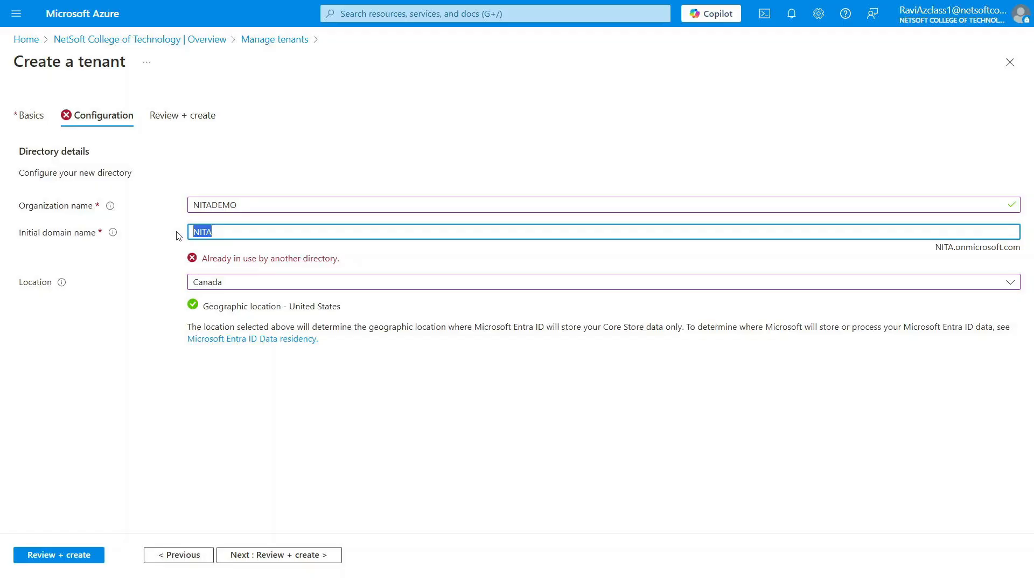
type("DEMONITA")
left_click(289, 462)
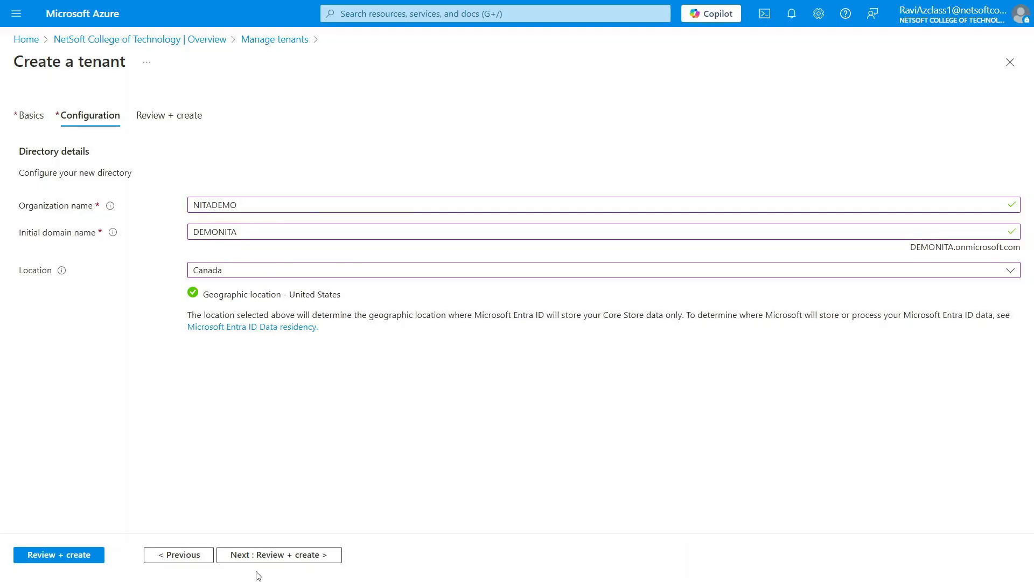
left_click(273, 557)
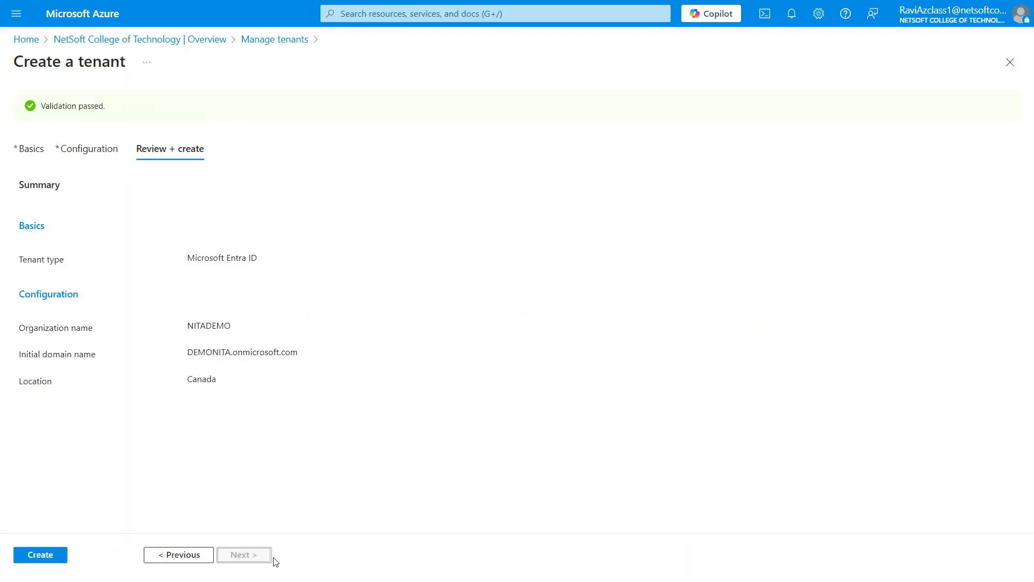
Create the tenant, entering and submitting the verification letters from the robot check.
left_click(43, 556)
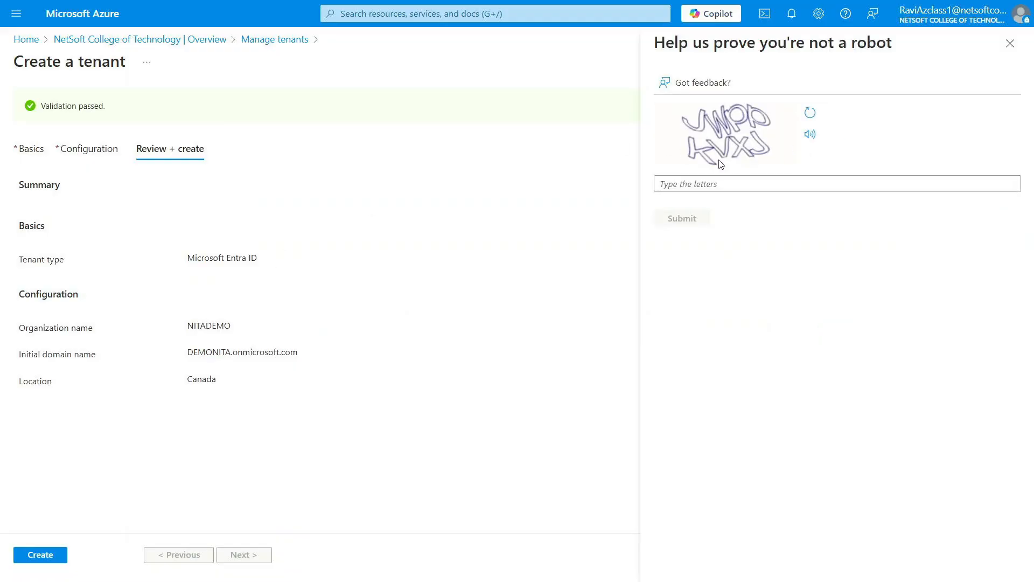
left_click(711, 185)
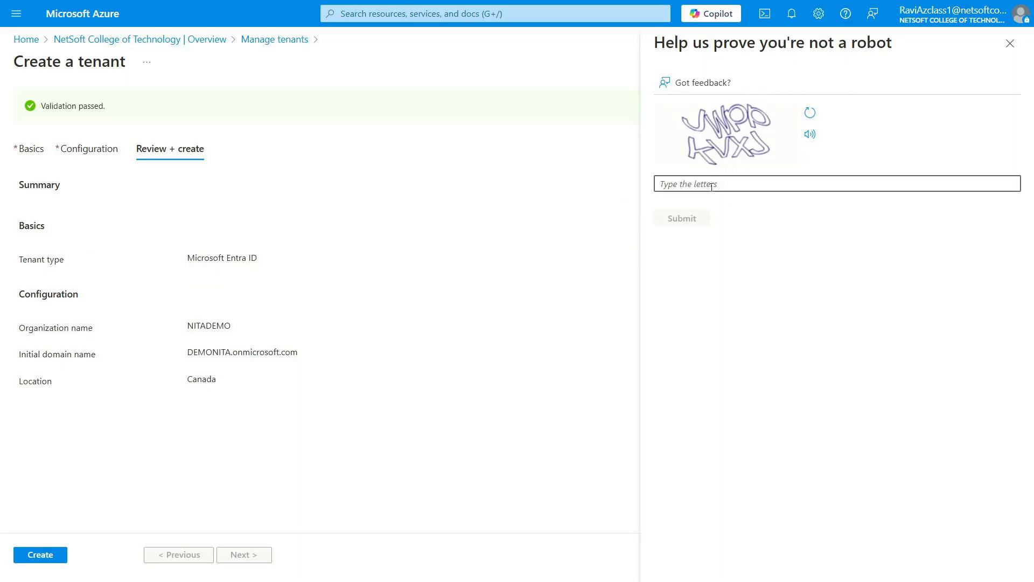
type("J")
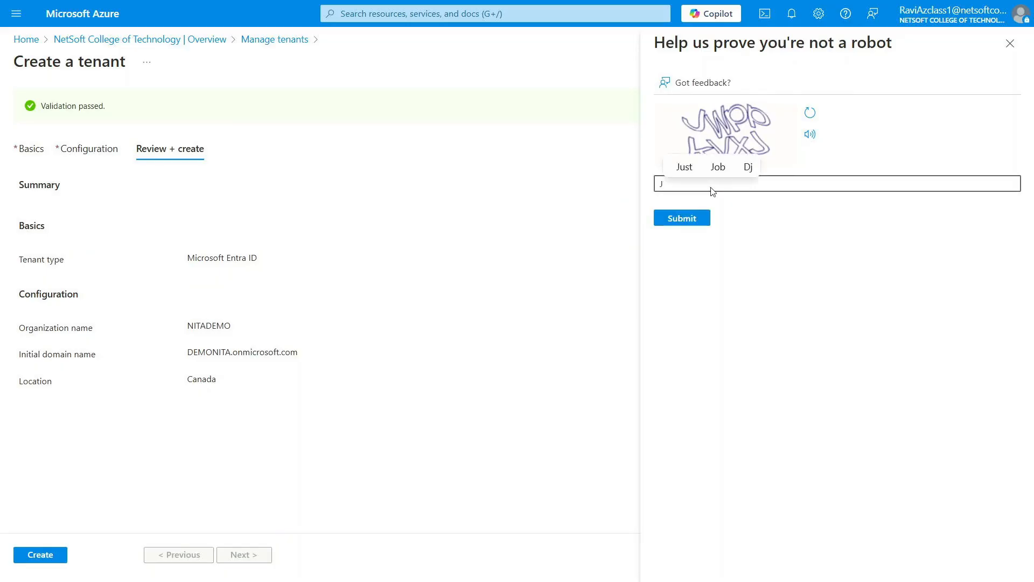
type("Wp")
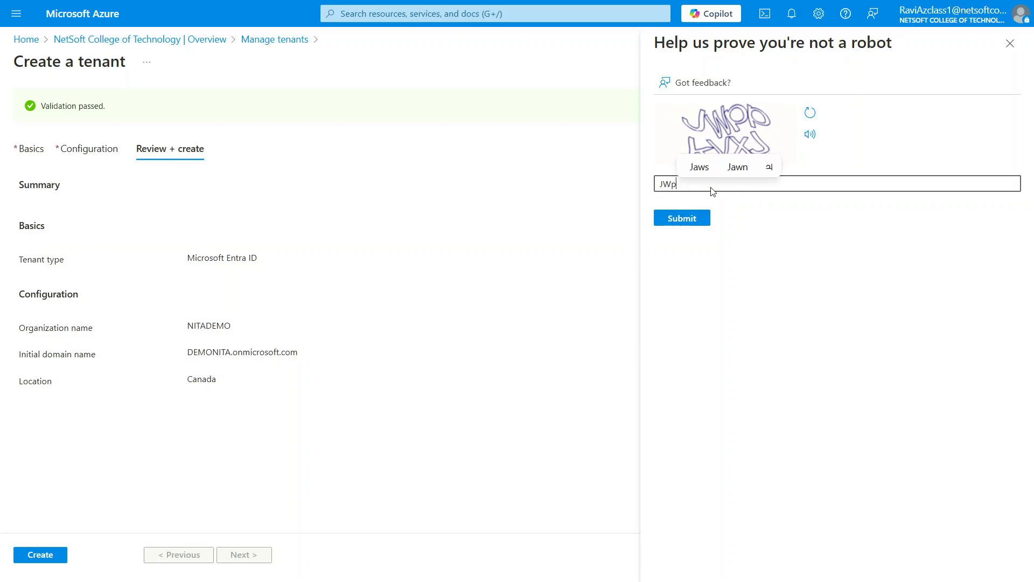
type("pKVXJ")
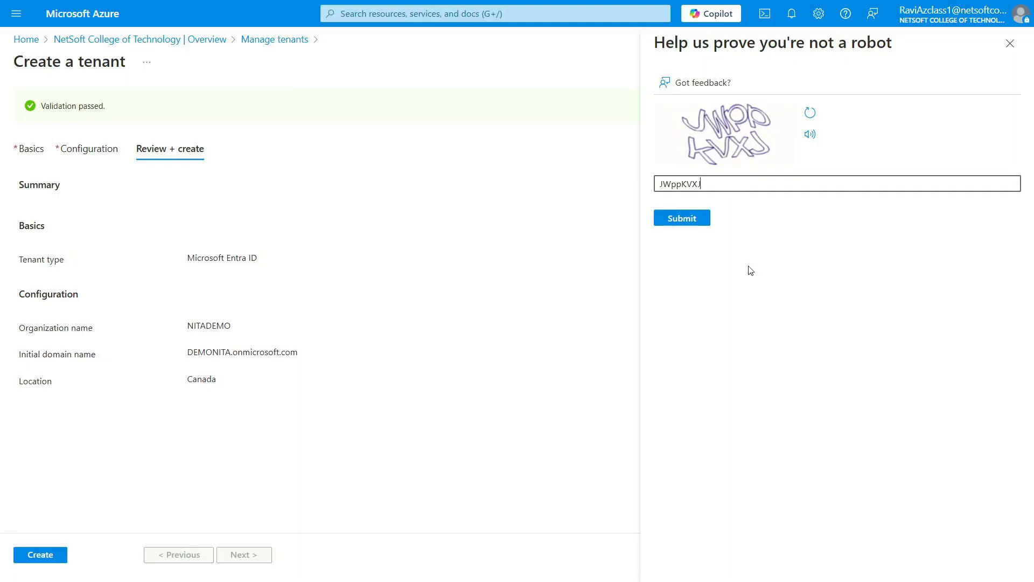
left_click(673, 218)
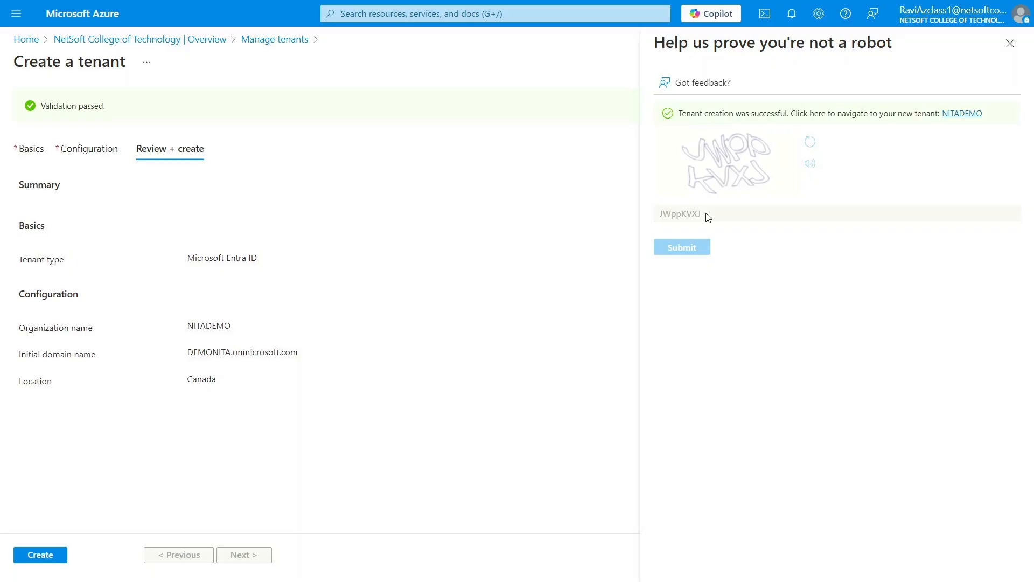
Close the robot check and the tenant creation page, and refresh the list of tenants.
left_click(1009, 43)
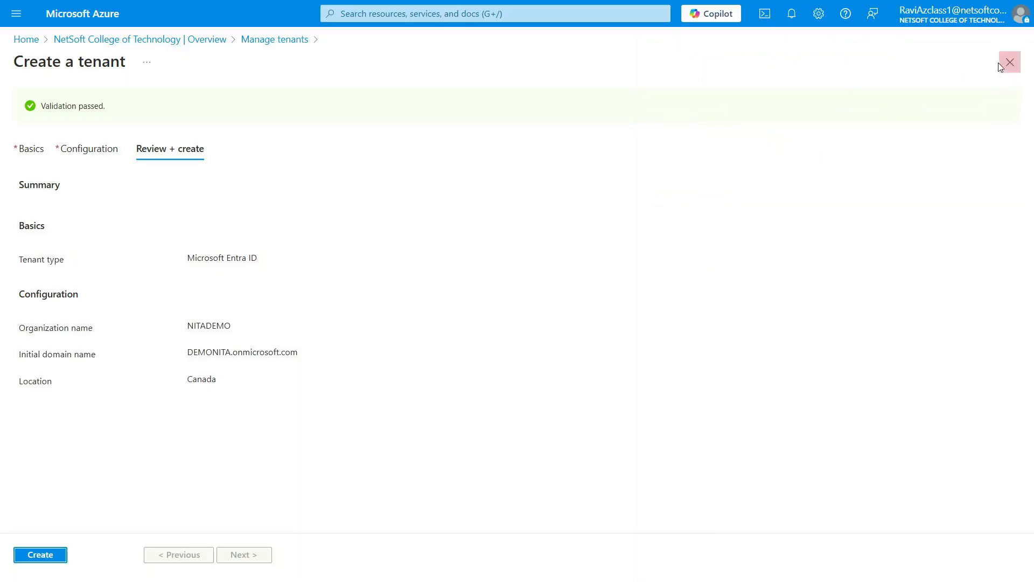
left_click(1008, 62)
left_click(106, 107)
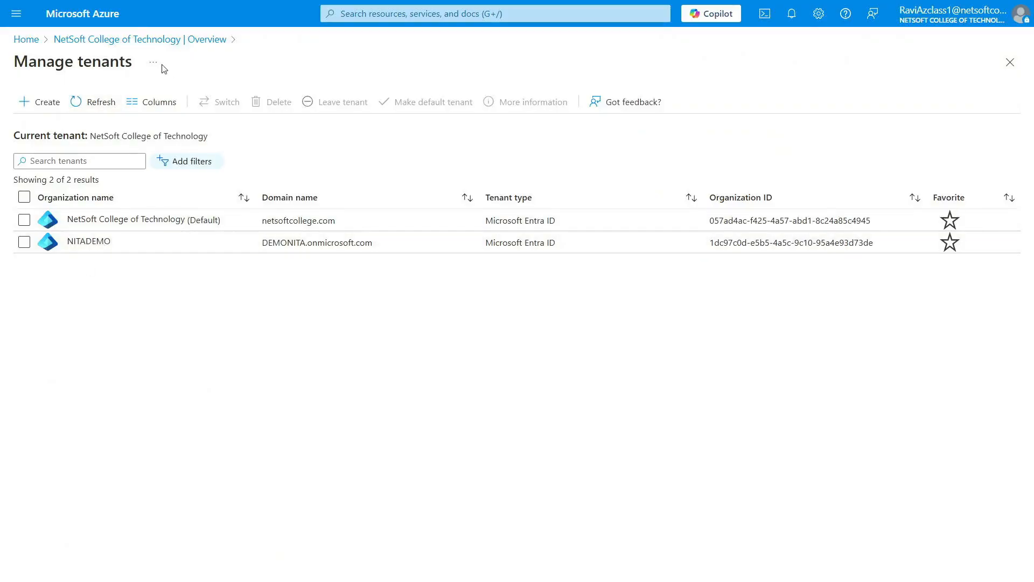
Check the available directories in the portal settings and return to the home page.
left_click(113, 14)
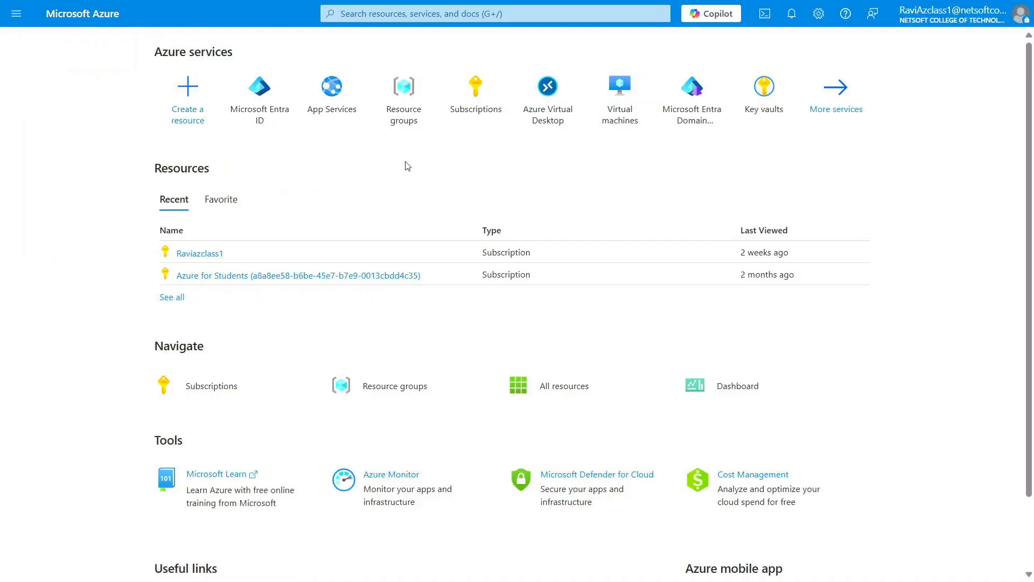
left_click(819, 16)
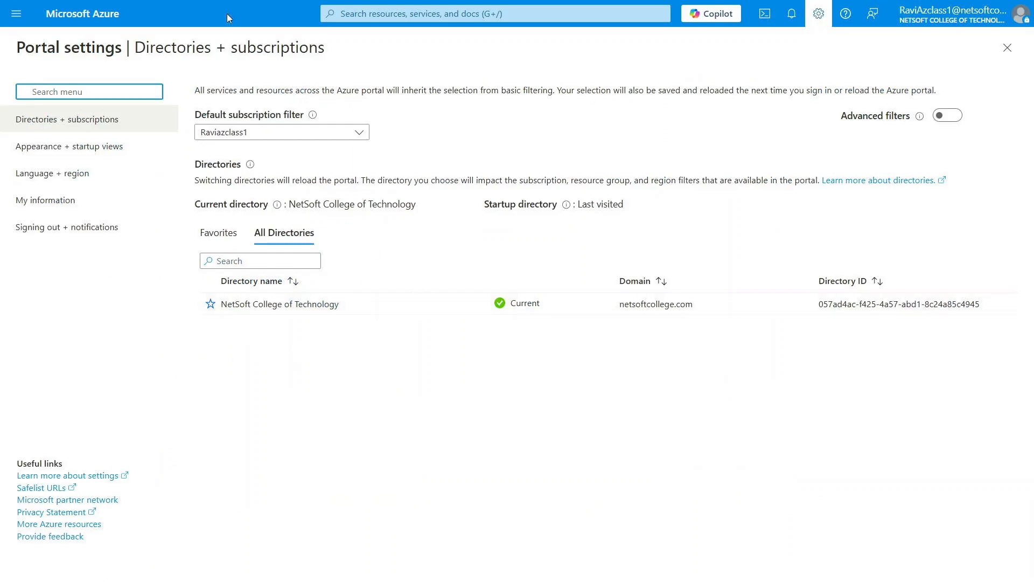
left_click(94, 16)
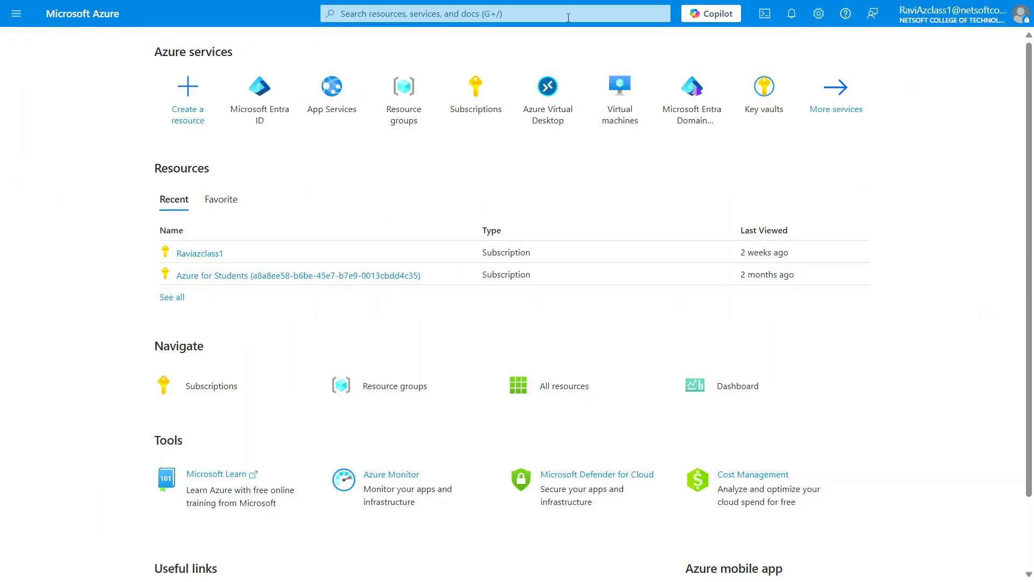
Reload the portal and switch to the NITADEMO directory from the portal settings.
mouse_move(526, 2)
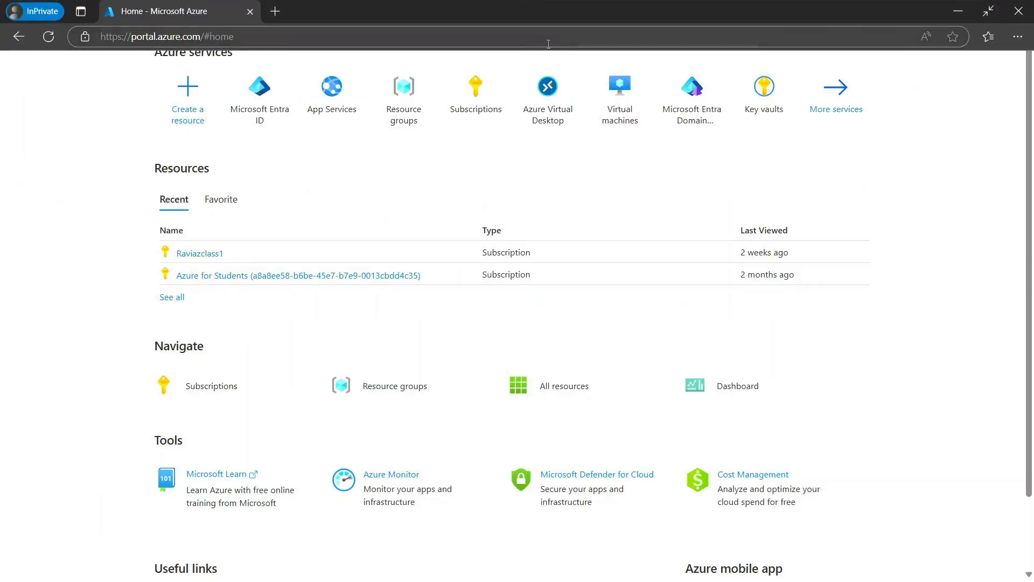
left_click(49, 36)
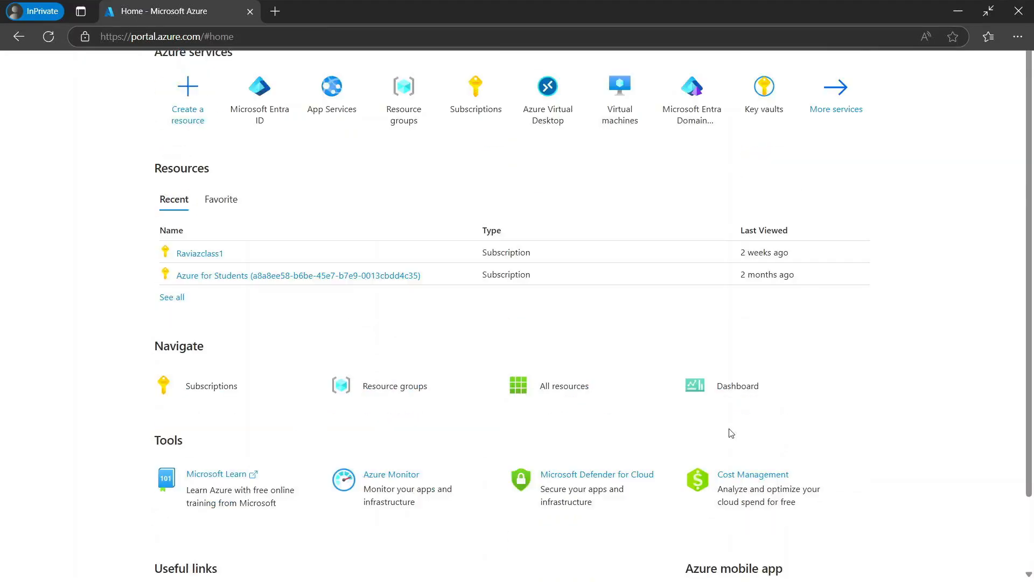
left_click(818, 14)
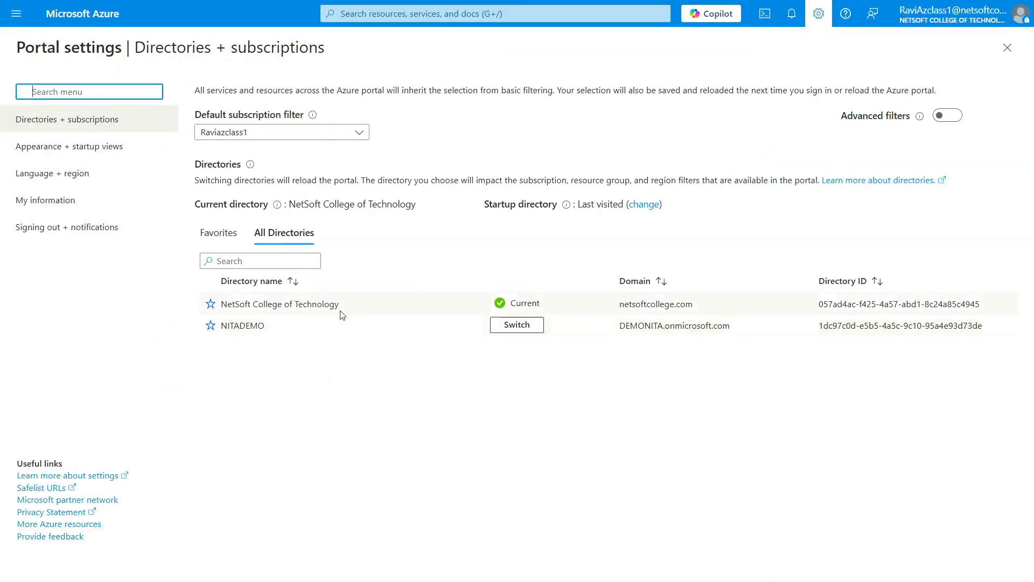
left_click(517, 325)
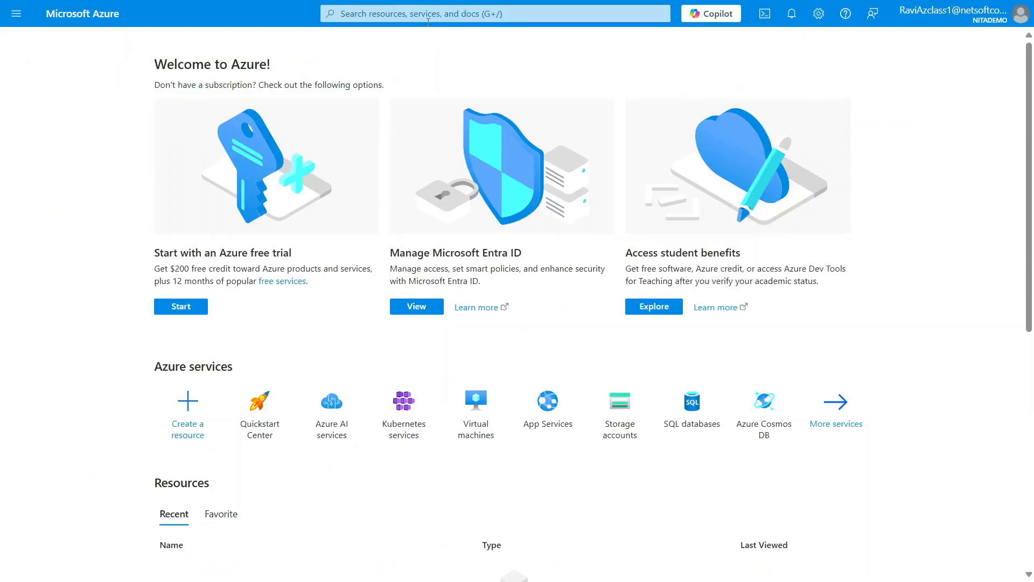
Search for Microsoft Entra ID, view which objects can be added to the NITADEMO tenant, and return to the portal home page.
left_click(428, 22)
type("entra")
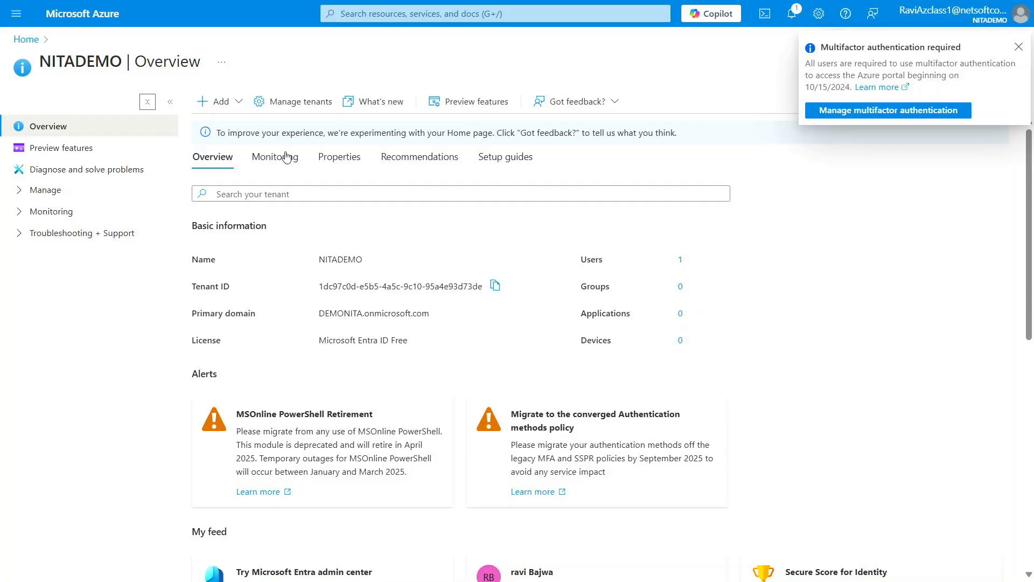
left_click(222, 102)
mouse_move(229, 127)
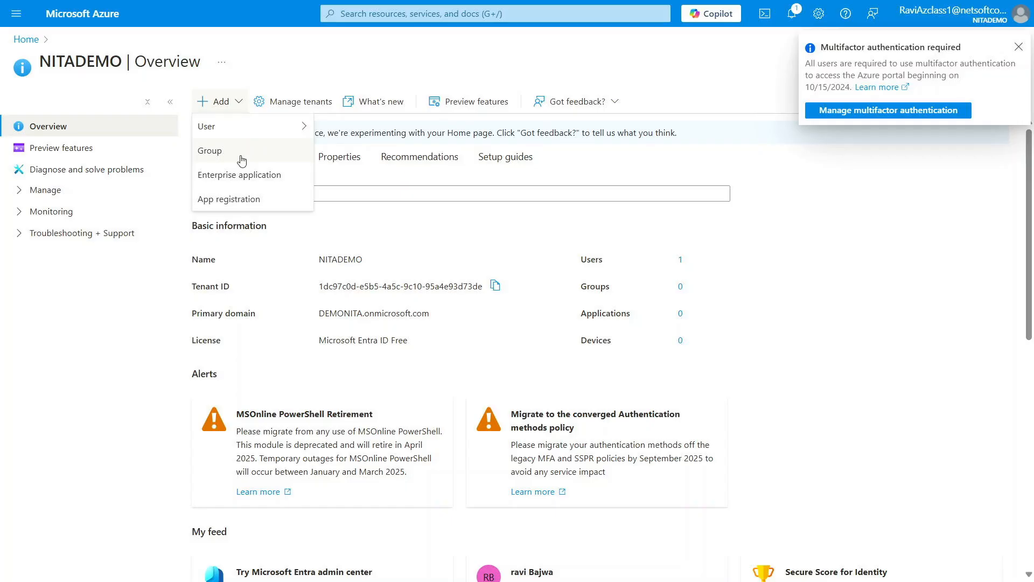
left_click(86, 13)
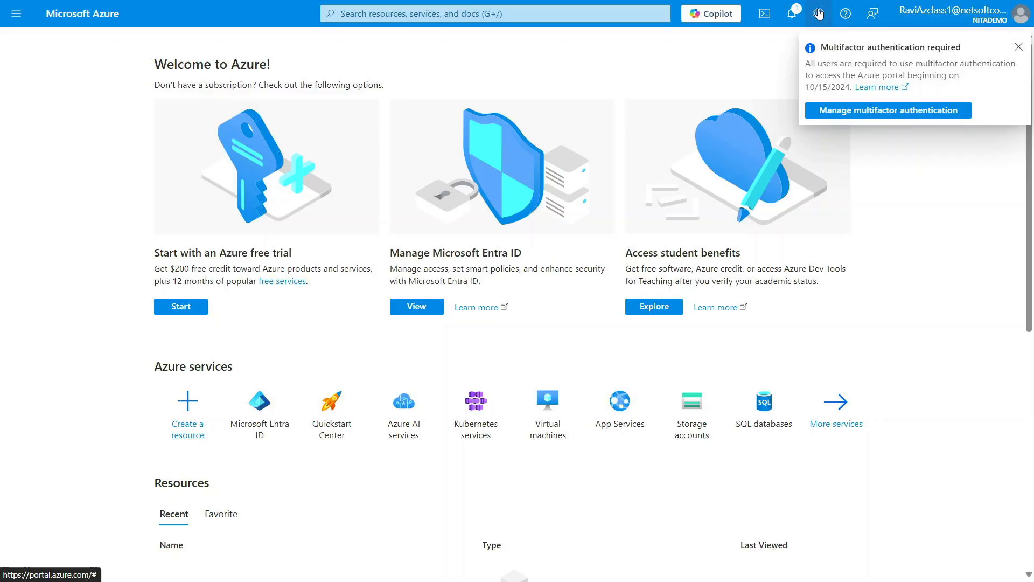
Switch to the NetSoft College of Technology directory and open its Microsoft Entra ID overview.
left_click(818, 13)
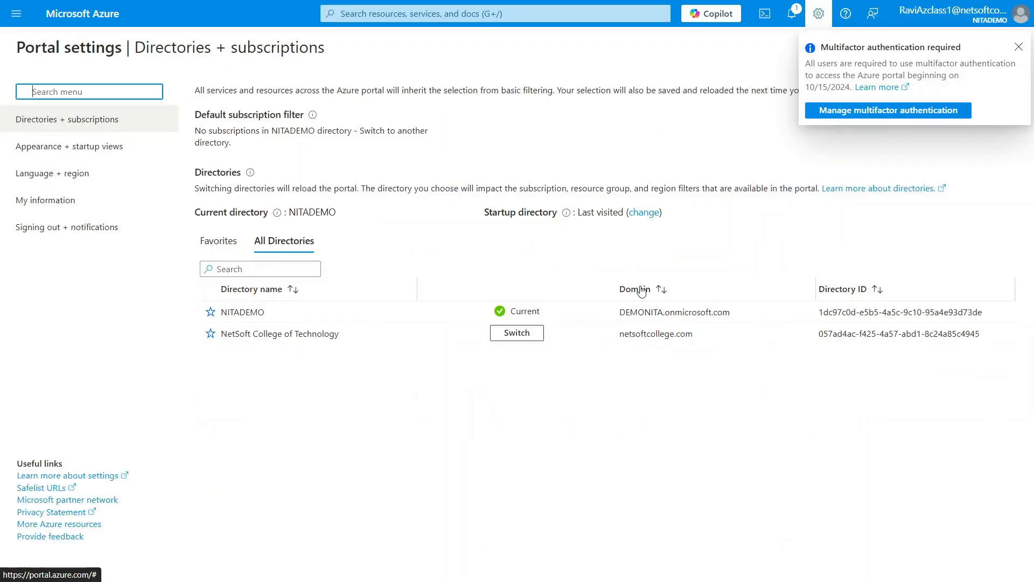
left_click(512, 335)
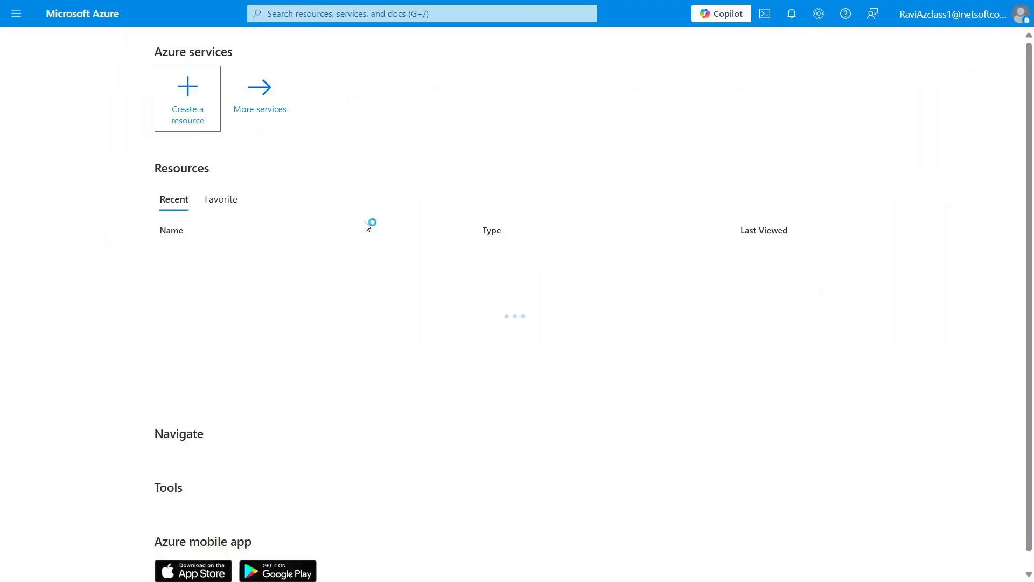
left_click(259, 106)
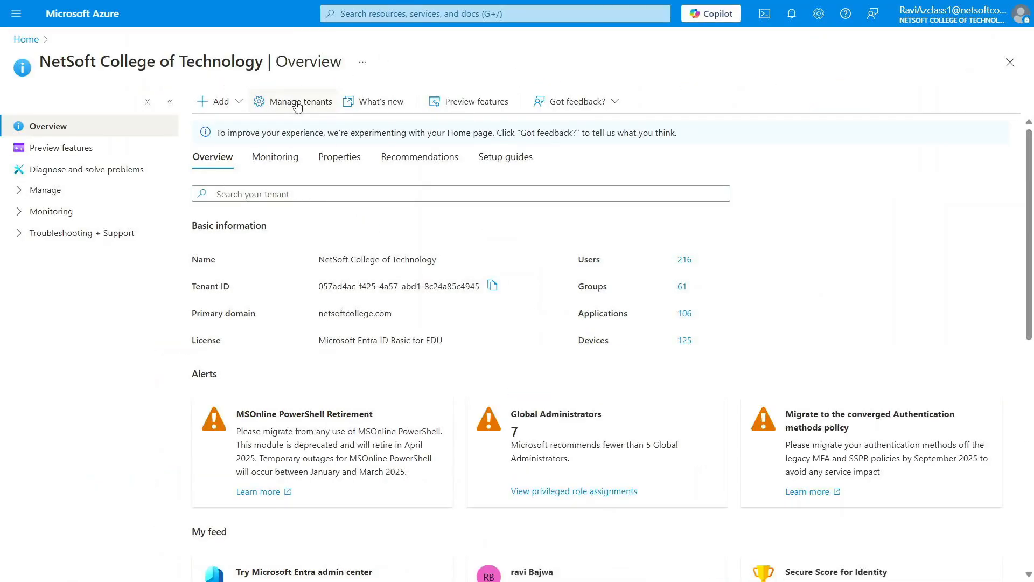
Select the NITADEMO tenant in the list of managed tenants and start its deletion.
left_click(295, 104)
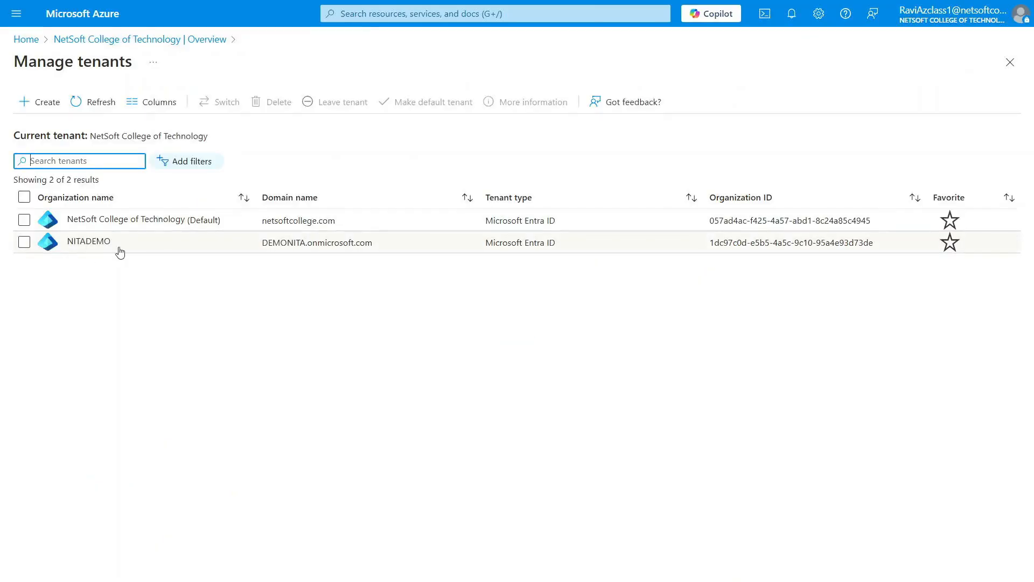
left_click(27, 245)
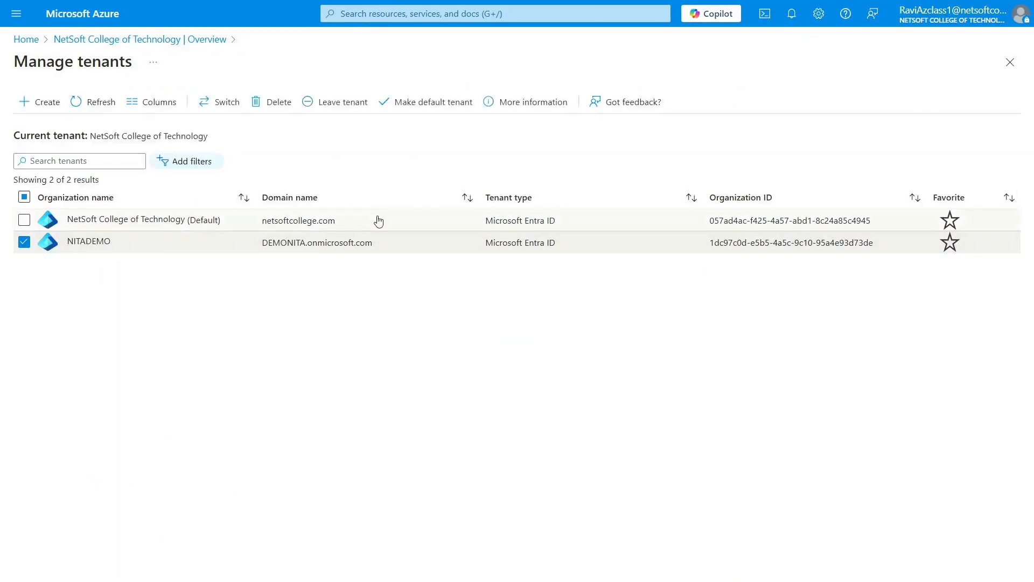
left_click(277, 103)
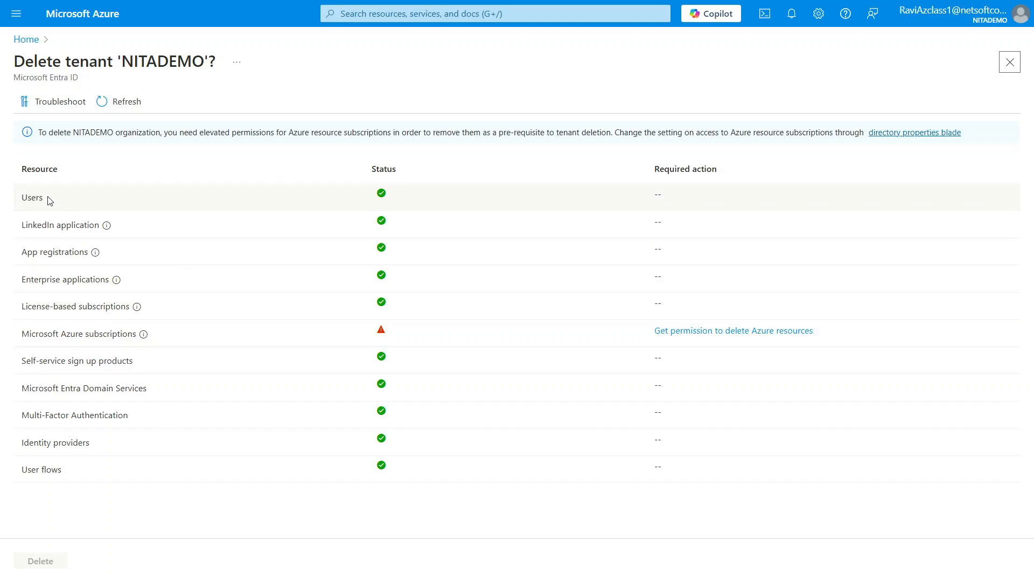
Set access management for Azure resources to Yes in NITADEMO's properties, save the change, and return to the tenant deletion page.
left_click(694, 337)
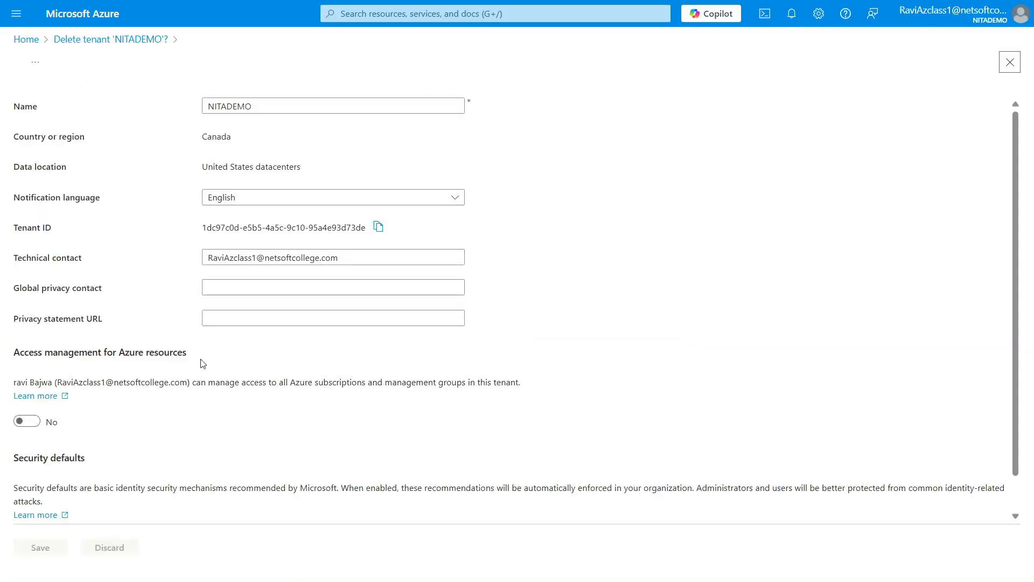
left_click(28, 421)
left_click(41, 548)
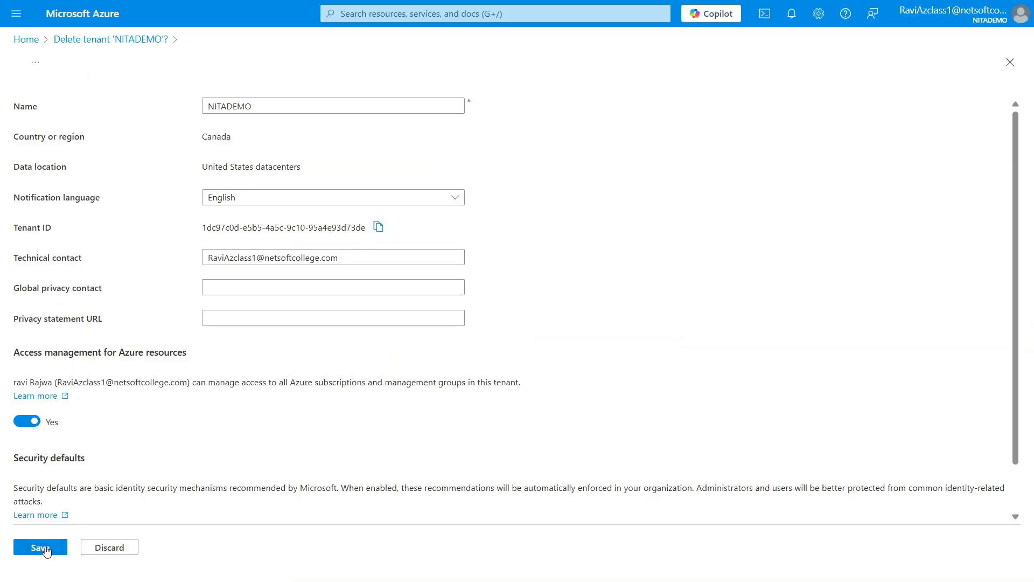
scroll(534, 271, "down", 1)
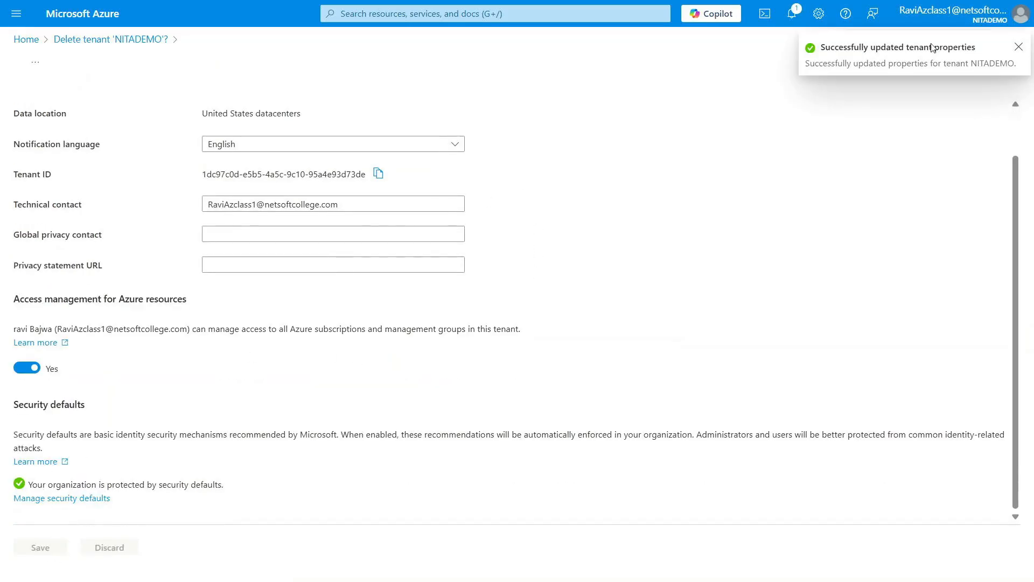
left_click(1018, 47)
left_click(1009, 59)
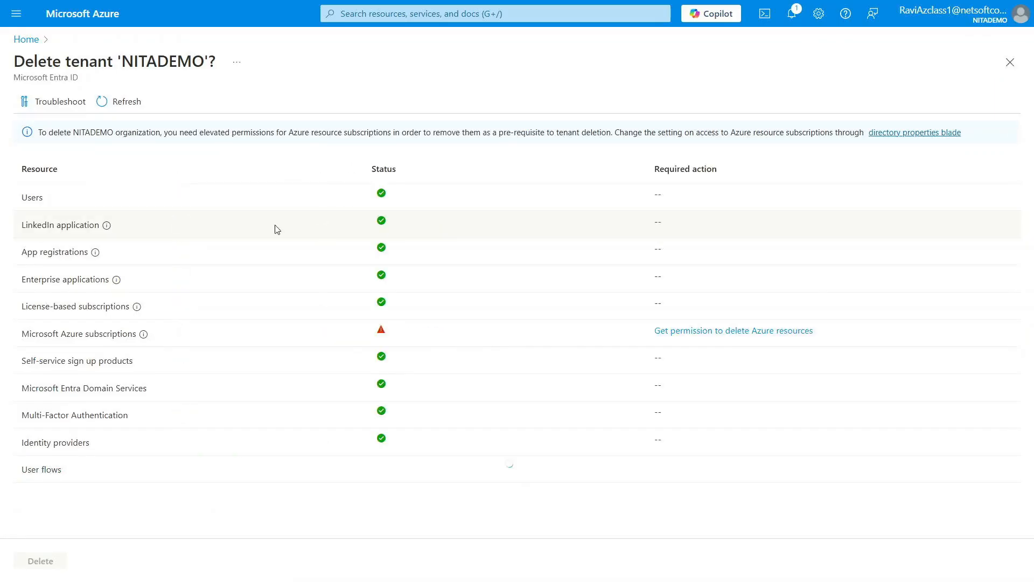
Refresh the deletion checks, delete the NITADEMO tenant, and return to the portal home page.
left_click(110, 102)
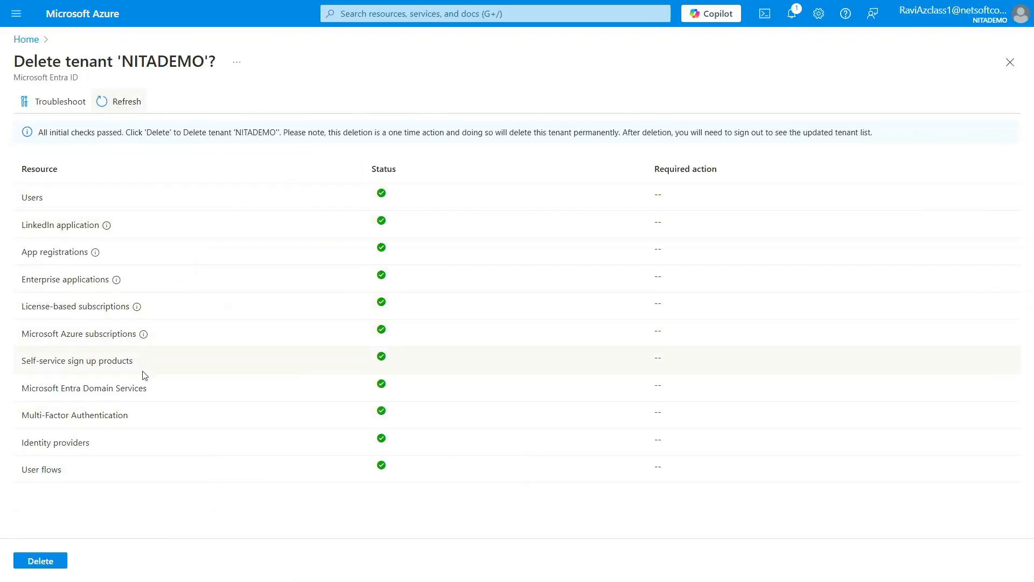
left_click(40, 562)
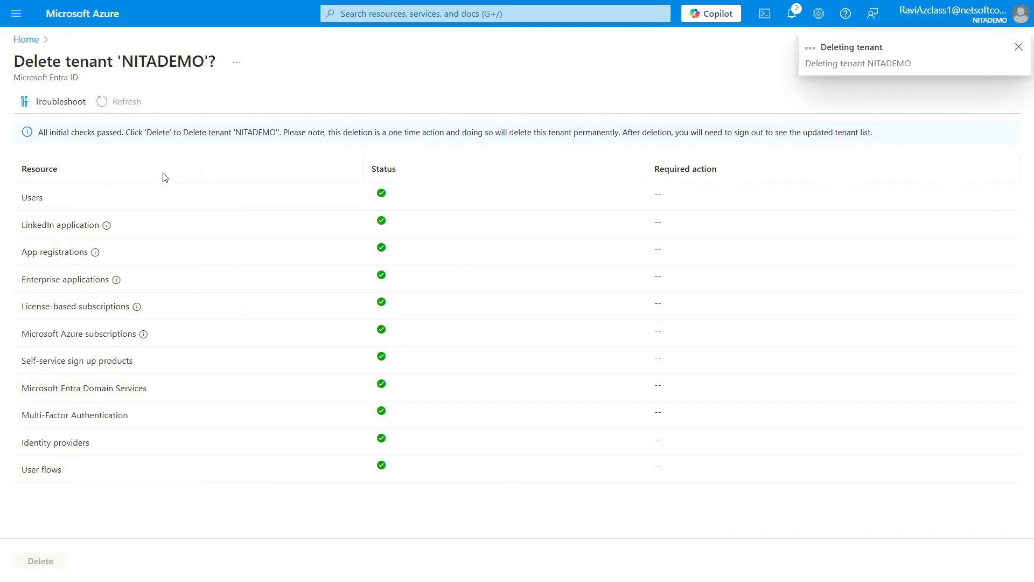
left_click(82, 14)
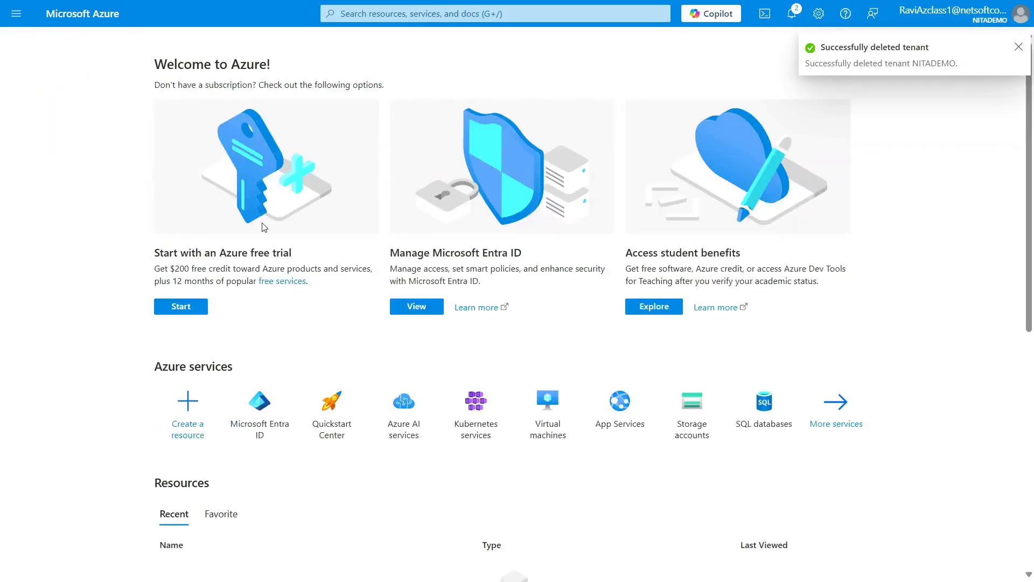